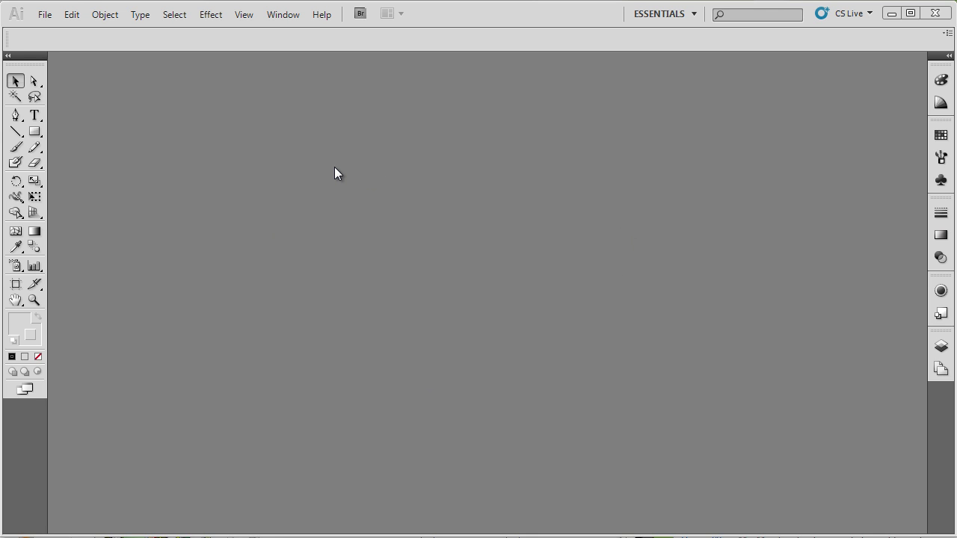
- Open the File menu to reach the new-document command
{"action": "left_click", "coordinate": [46, 16]}
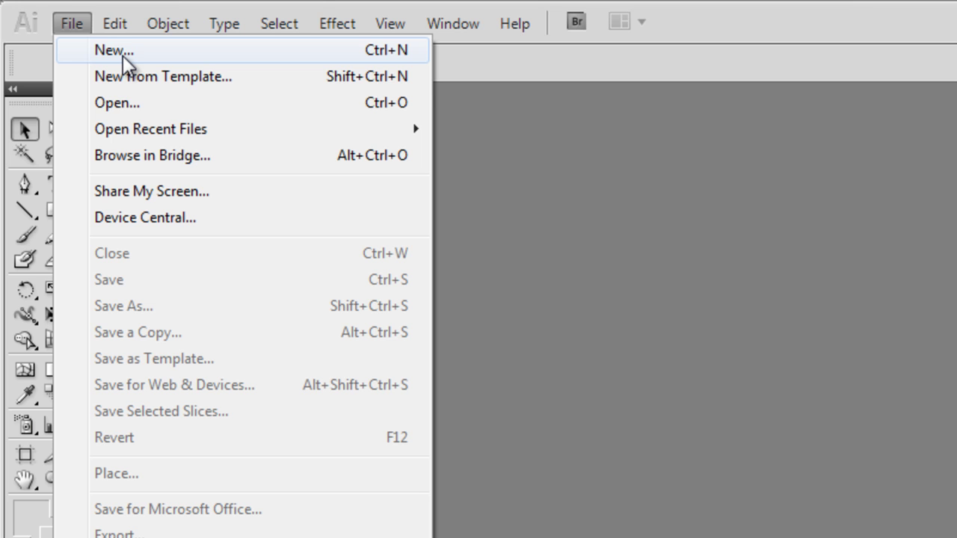
- Start a new document and name it 'Panel Presentation'
{"action": "left_click", "coordinate": [123, 55]}
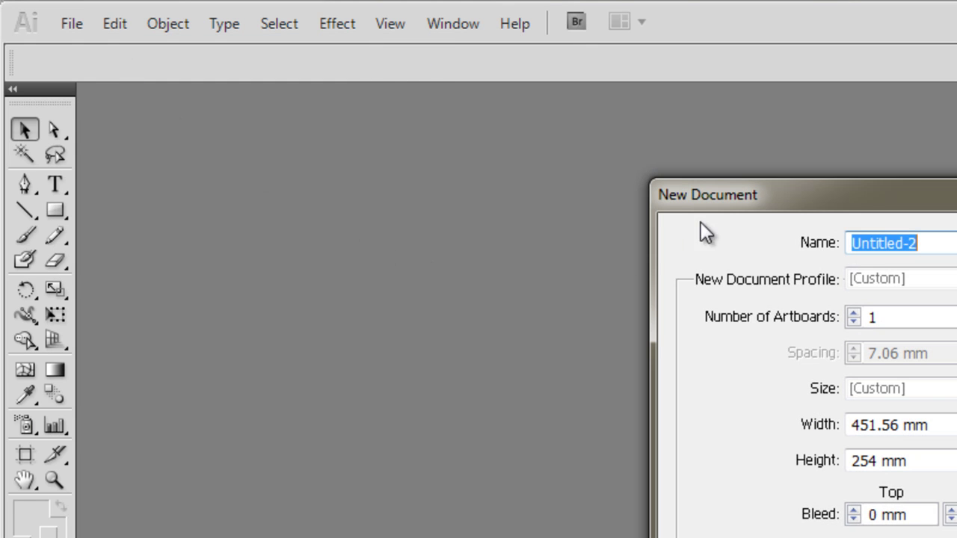
{"action": "left_click_drag", "start_coordinate": [740, 196], "coordinate": [197, 29]}
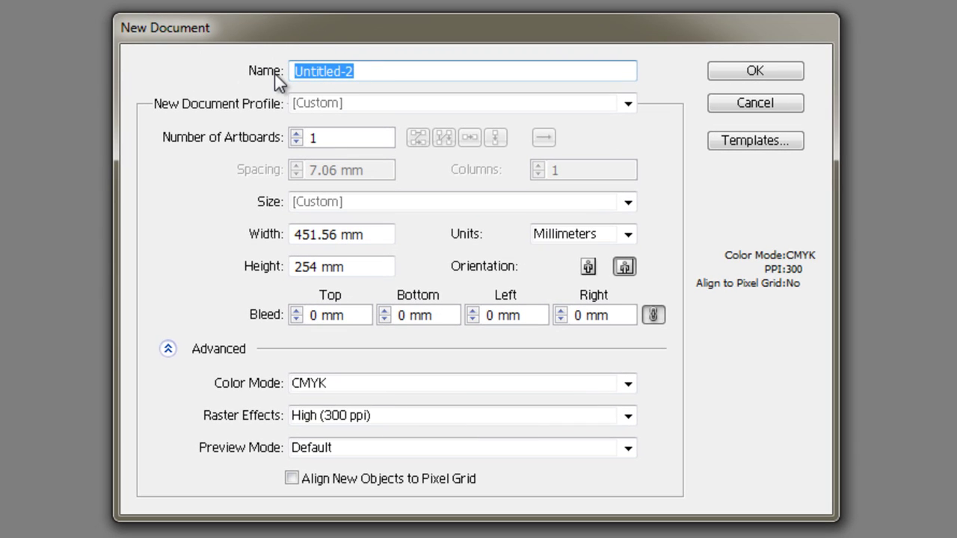
{"action": "type", "text": "P"}
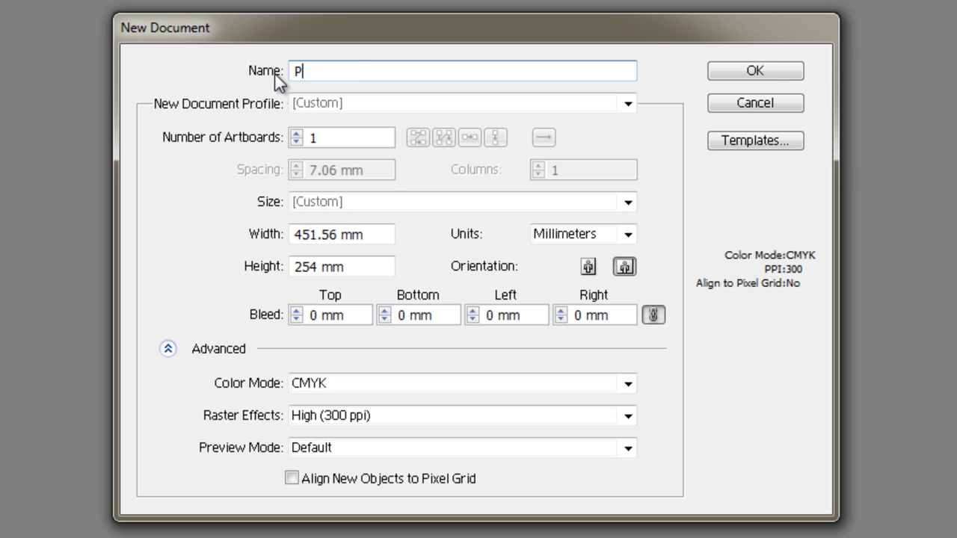
{"action": "type", "text": "anel Presentation"}
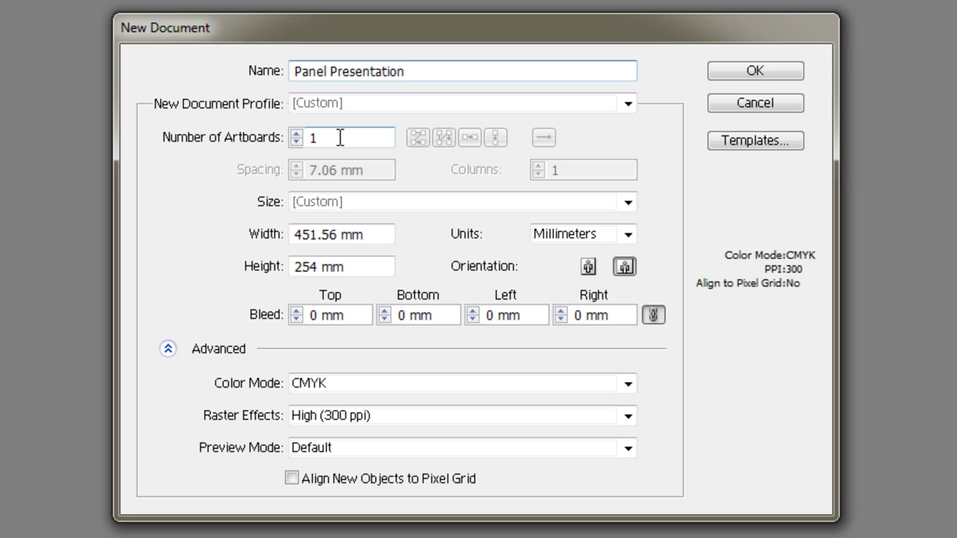
- Set 2 artboards laid out in a single row, ordered right-to-left
{"action": "left_click", "coordinate": [296, 135]}
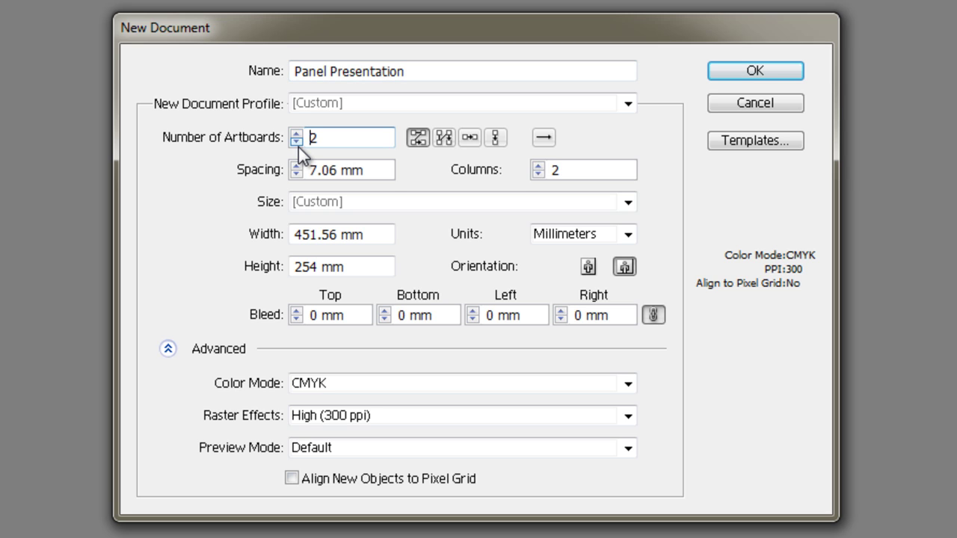
{"action": "left_click", "coordinate": [327, 145]}
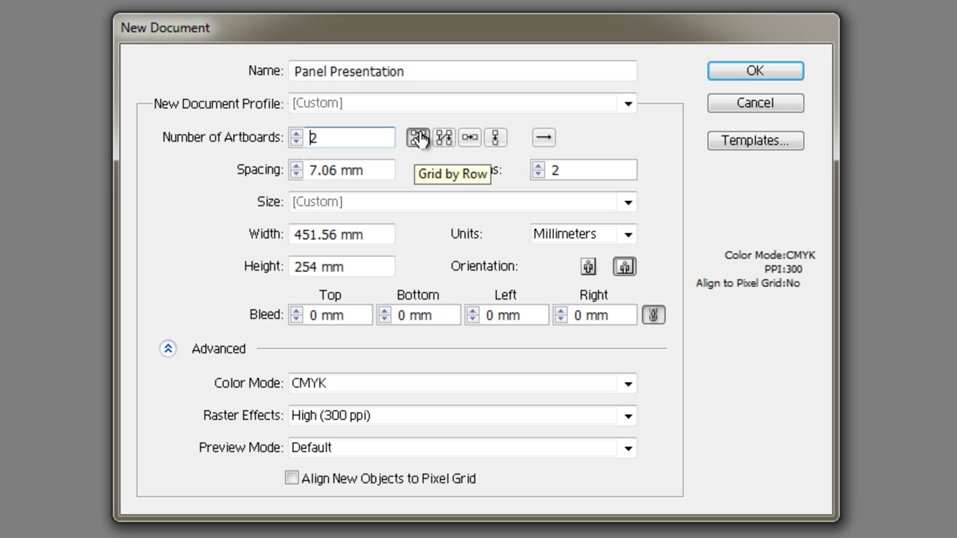
{"action": "left_click", "coordinate": [474, 139]}
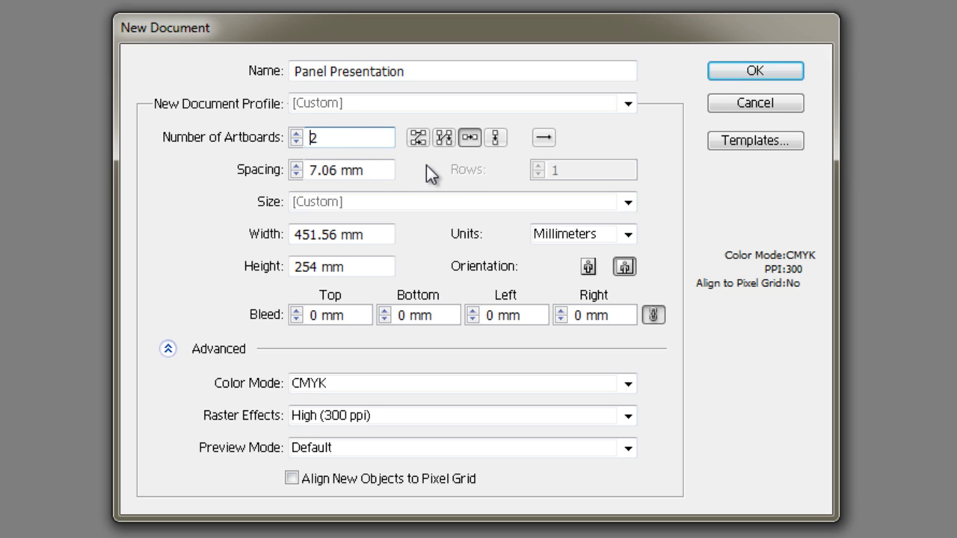
{"action": "left_click", "coordinate": [417, 137]}
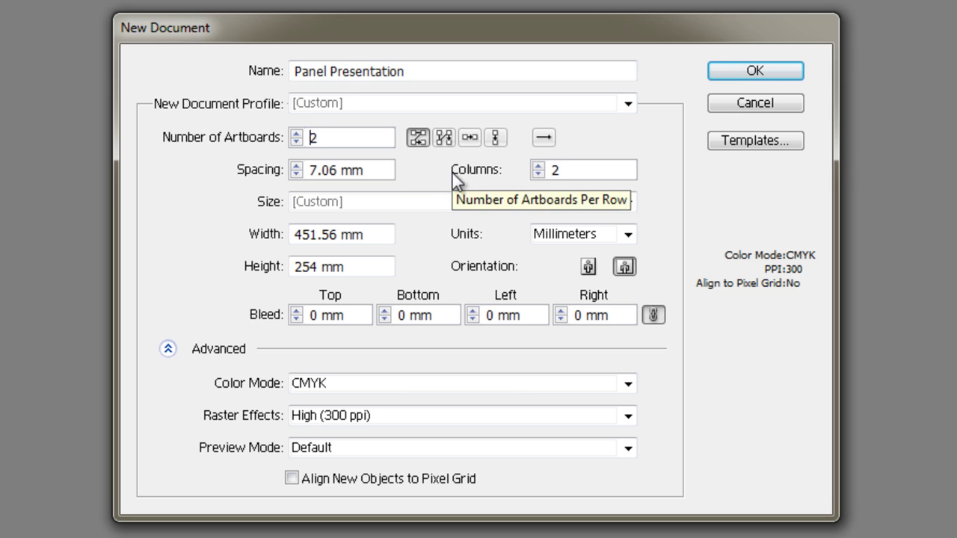
{"action": "left_click", "coordinate": [498, 138]}
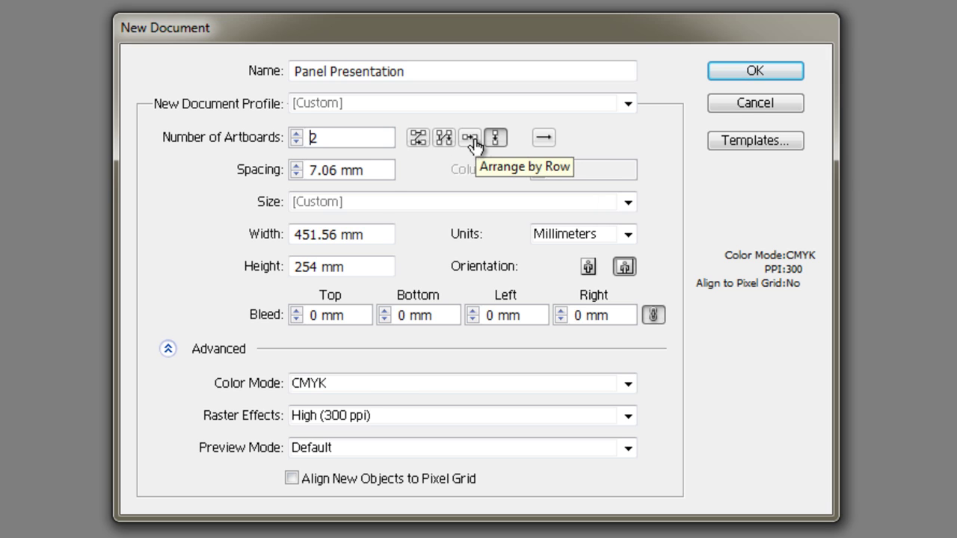
{"action": "left_click", "coordinate": [471, 138]}
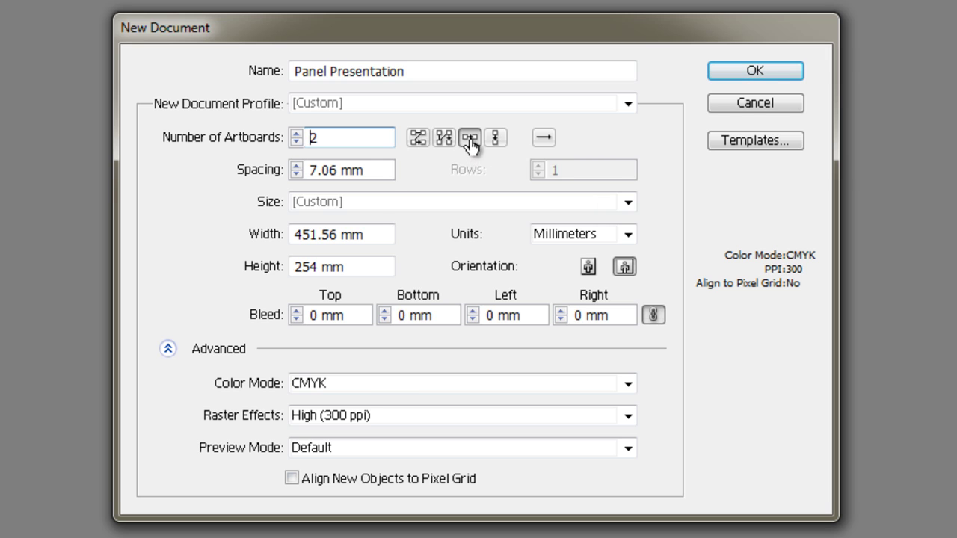
{"action": "left_click", "coordinate": [544, 141]}
- Restore left-to-right artboard order, keeping 7.06 mm spacing and Millimeters units
{"action": "left_click", "coordinate": [544, 142]}
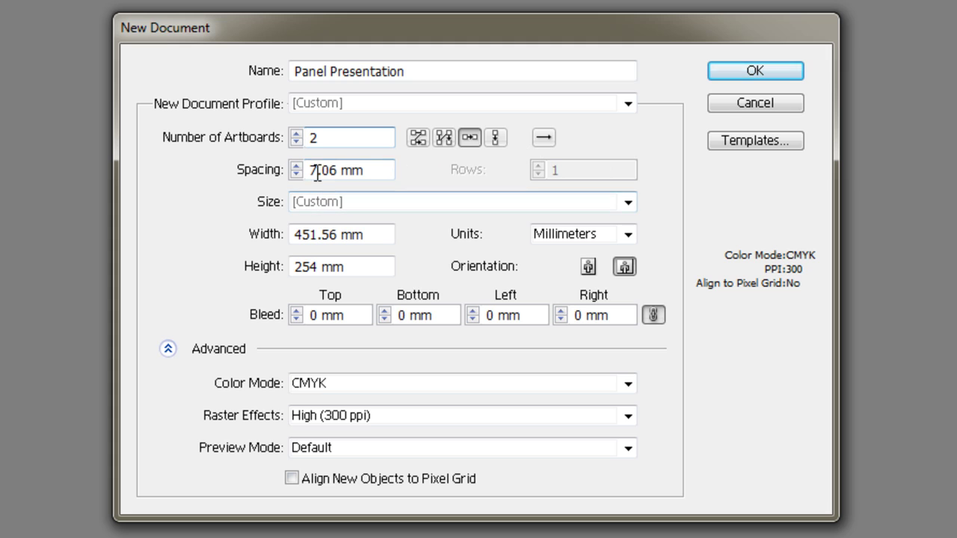
{"action": "left_click_drag", "start_coordinate": [314, 170], "coordinate": [301, 170]}
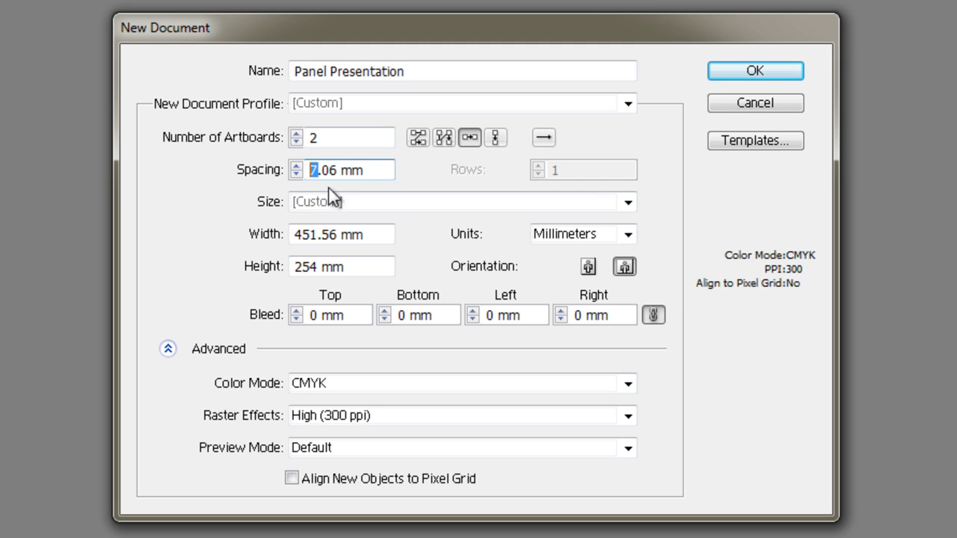
{"action": "left_click", "coordinate": [362, 170]}
{"action": "left_click_drag", "start_coordinate": [342, 235], "coordinate": [259, 240]}
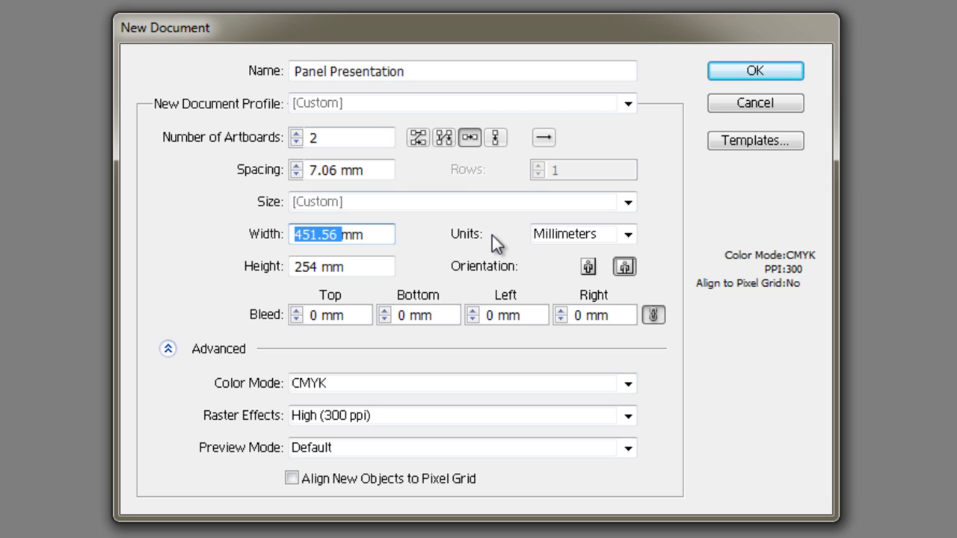
{"action": "left_click", "coordinate": [627, 236]}
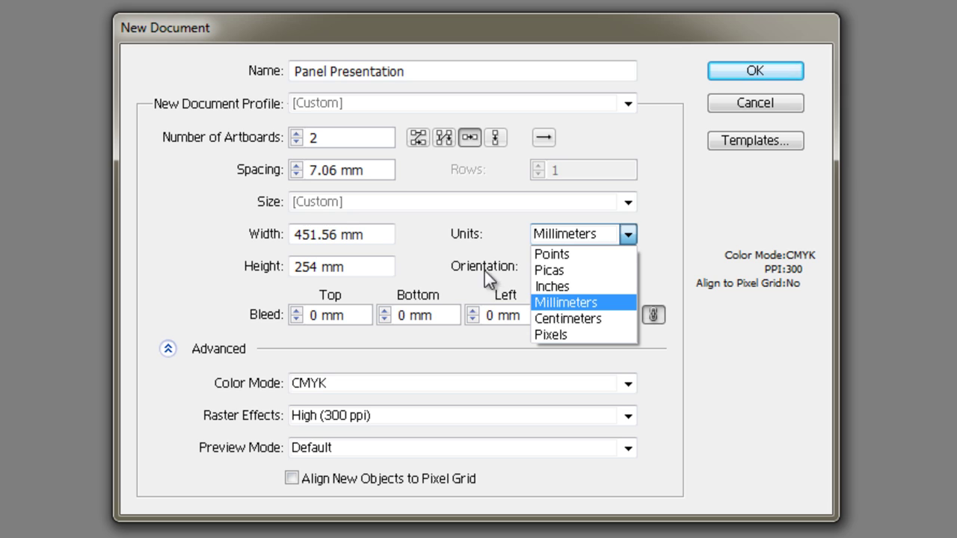
{"action": "left_click", "coordinate": [457, 256]}
- Enter 420 mm width and 297 mm height, then switch the artboards to portrait
{"action": "left_click_drag", "start_coordinate": [376, 237], "coordinate": [272, 240]}
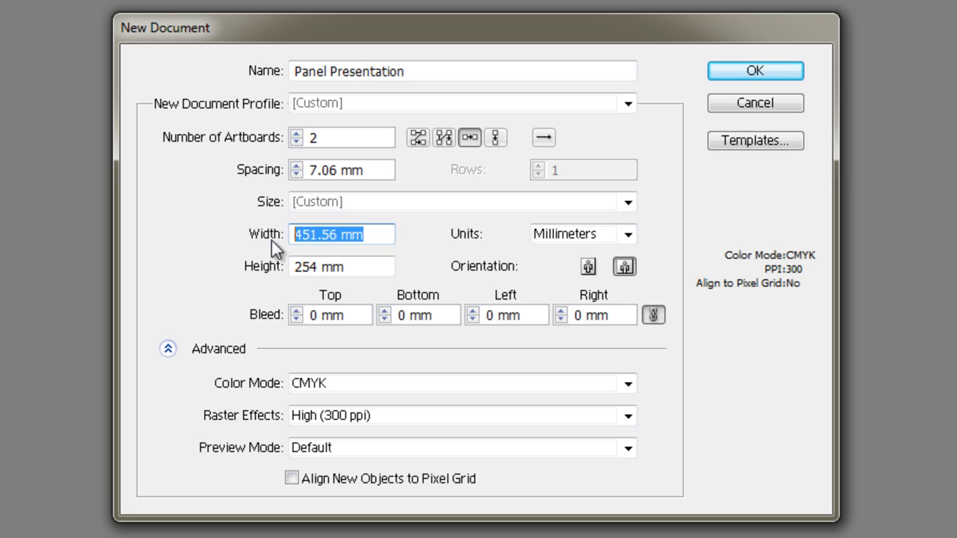
{"action": "type", "text": "420"}
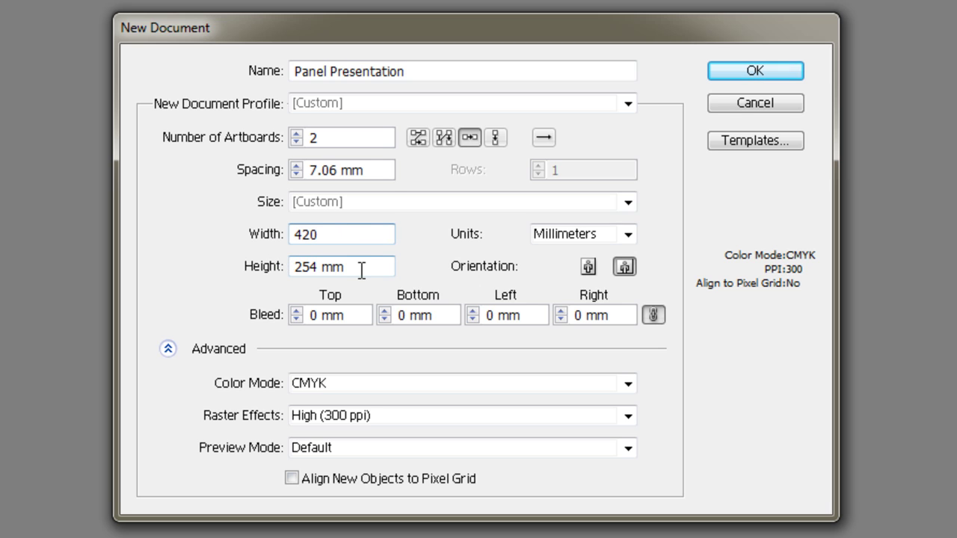
{"action": "left_click", "coordinate": [358, 271]}
{"action": "left_click_drag", "start_coordinate": [358, 271], "coordinate": [250, 274]}
{"action": "type", "text": "297"}
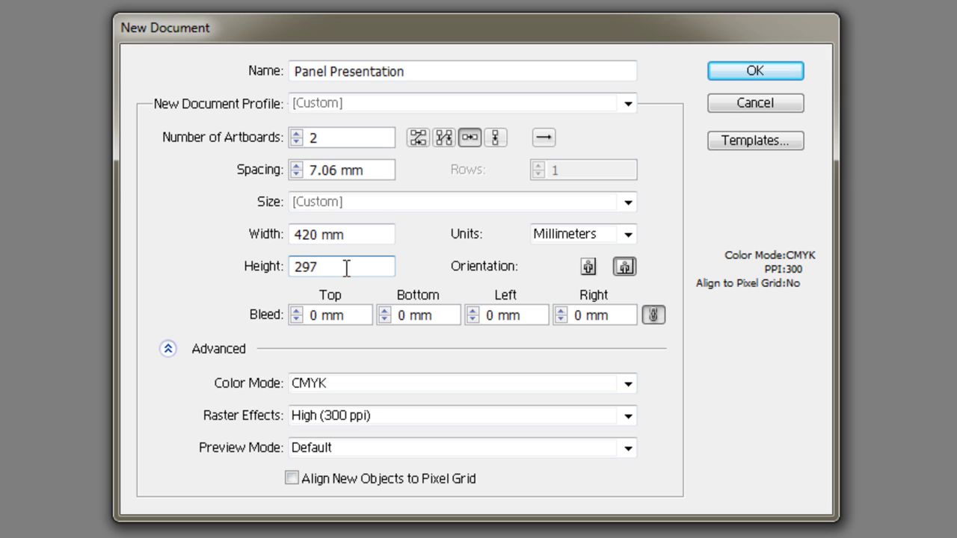
{"action": "left_click", "coordinate": [361, 235]}
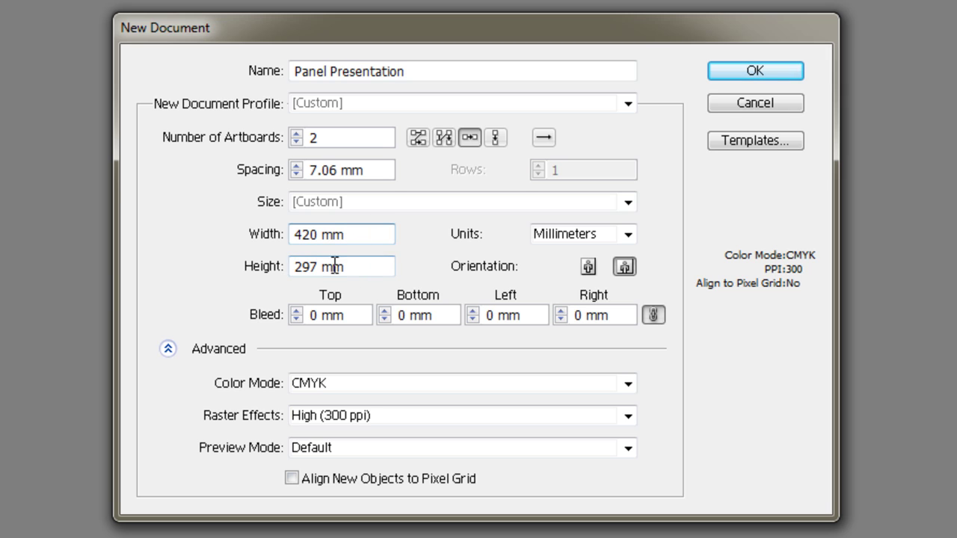
{"action": "left_click", "coordinate": [352, 268]}
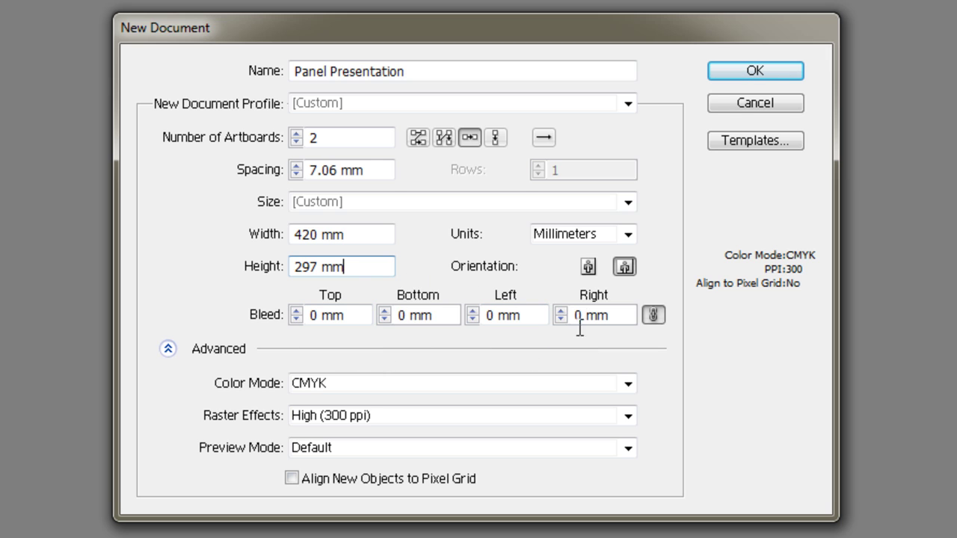
{"action": "left_click", "coordinate": [589, 269]}
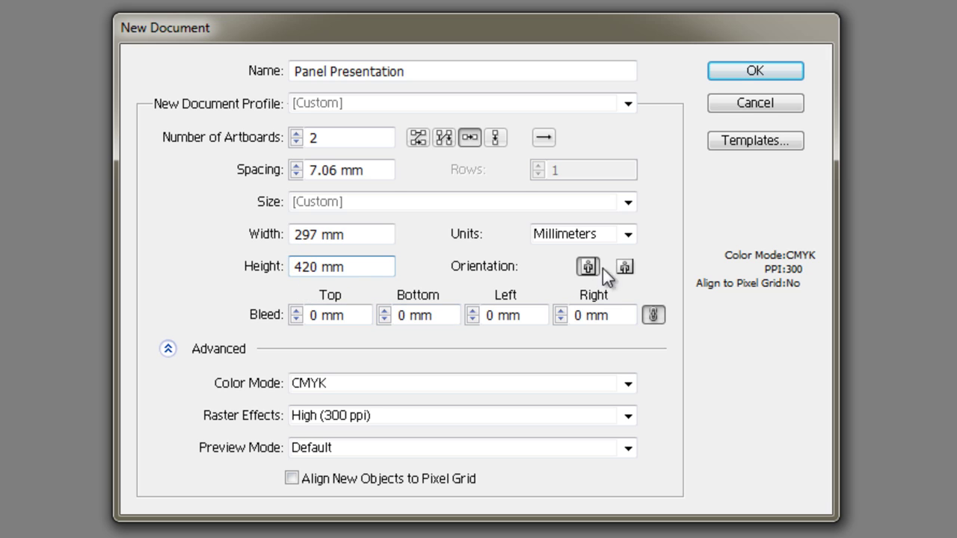
- Return the artboards to 420 × 297 mm landscape and reveal the Color Mode options
{"action": "left_click", "coordinate": [625, 268]}
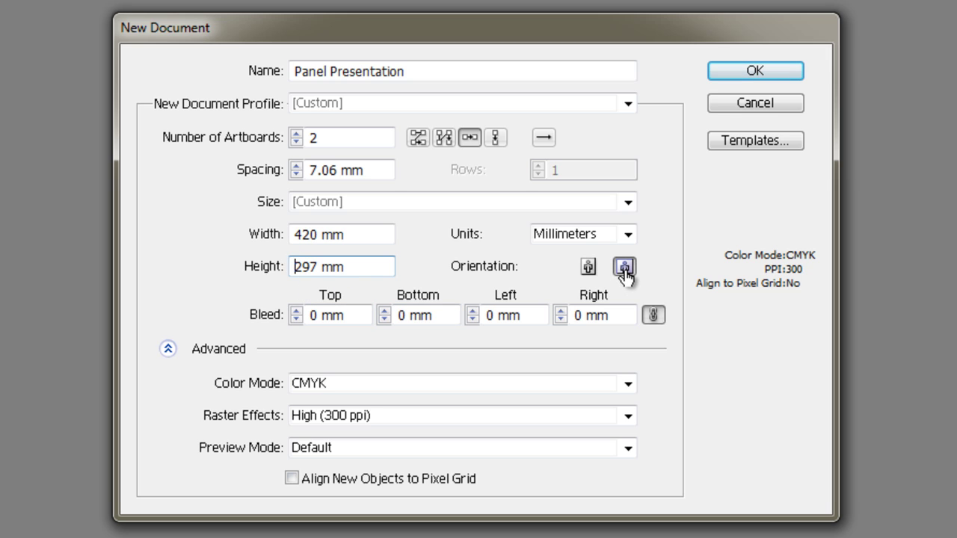
{"action": "left_click", "coordinate": [170, 361]}
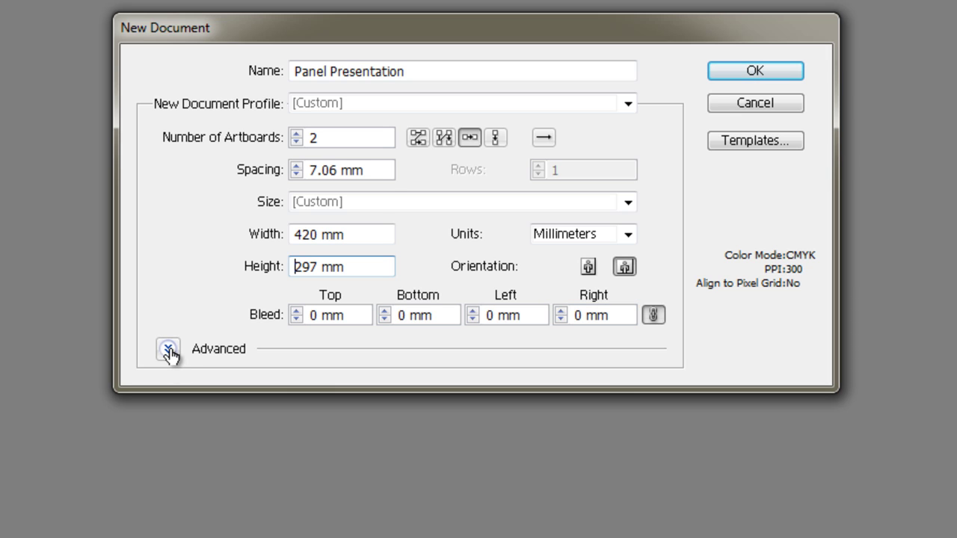
{"action": "left_click", "coordinate": [168, 350]}
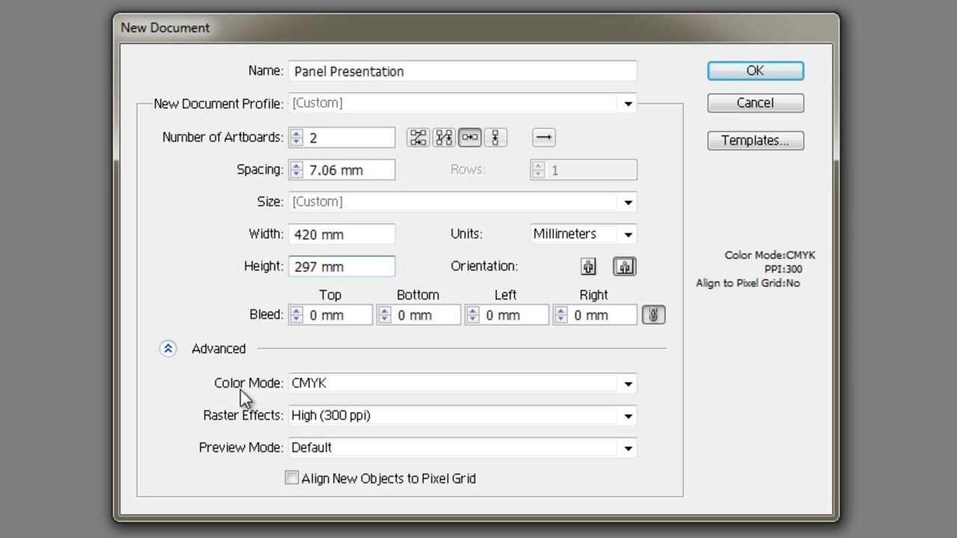
{"action": "left_click", "coordinate": [624, 384]}
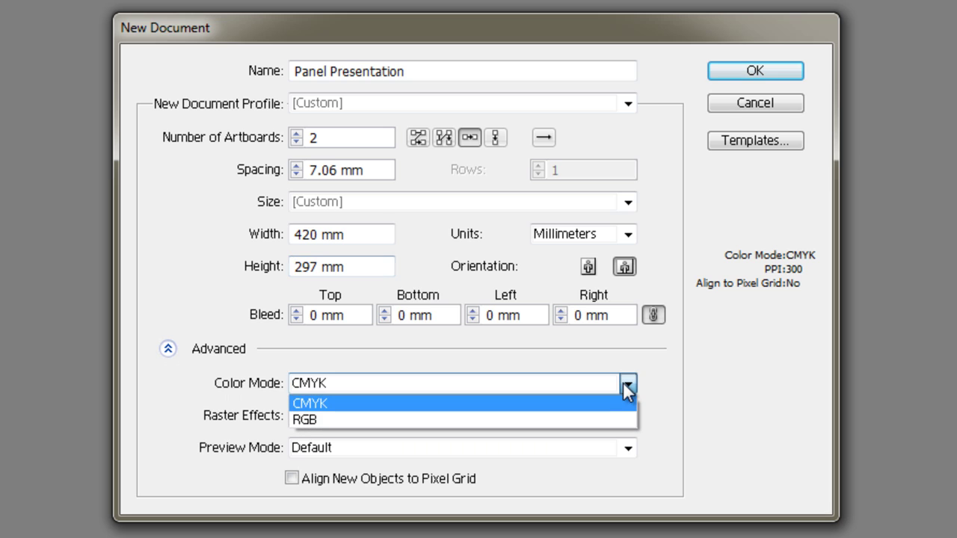
- Keep CMYK as the colour mode after checking the RGB alternative
{"action": "left_click", "coordinate": [325, 403]}
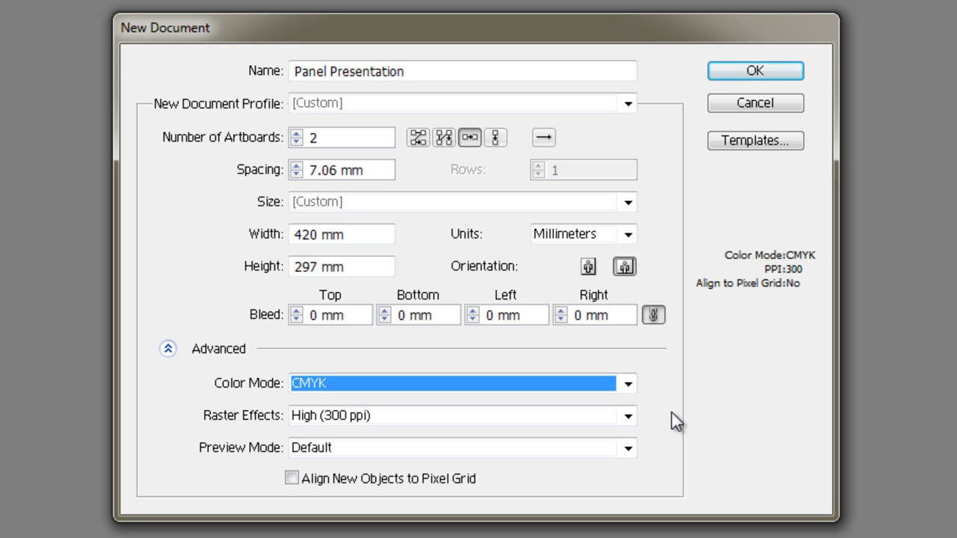
{"action": "left_click", "coordinate": [632, 383]}
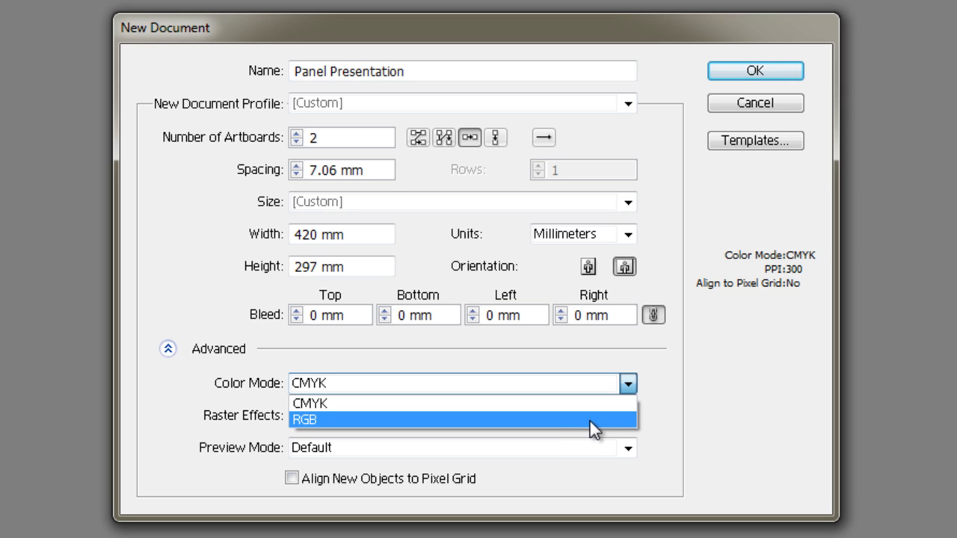
{"action": "left_click", "coordinate": [669, 392]}
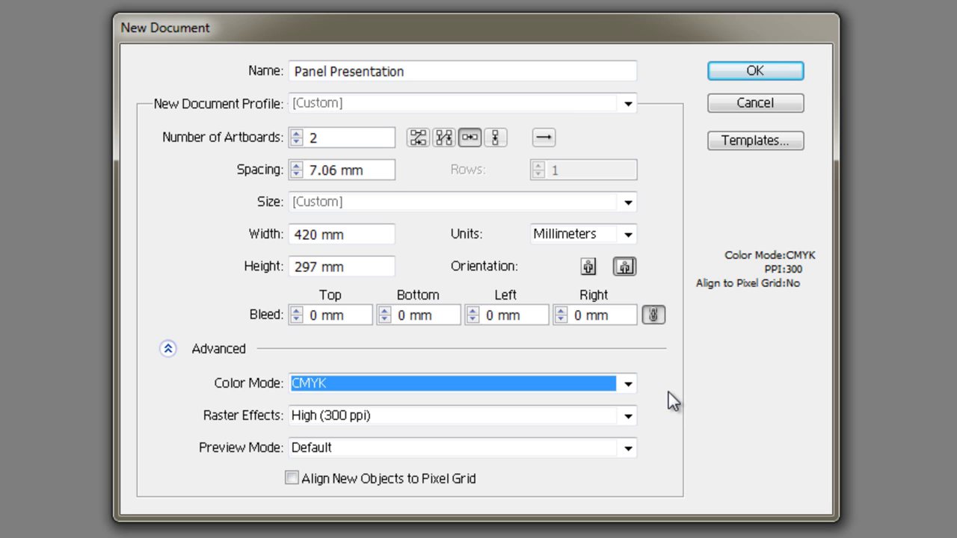
- Set Raster Effects to Medium (150 ppi)
{"action": "left_click", "coordinate": [628, 416]}
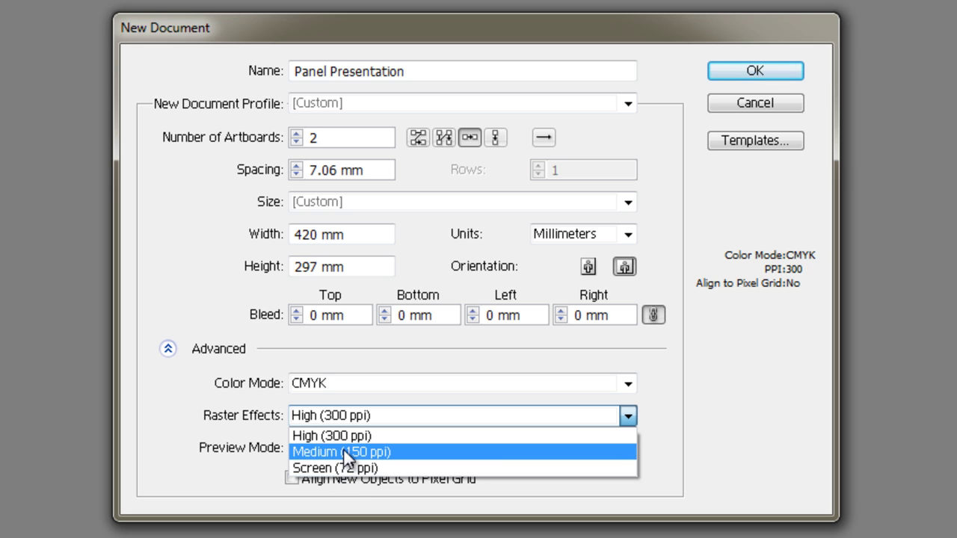
{"action": "left_click", "coordinate": [372, 453]}
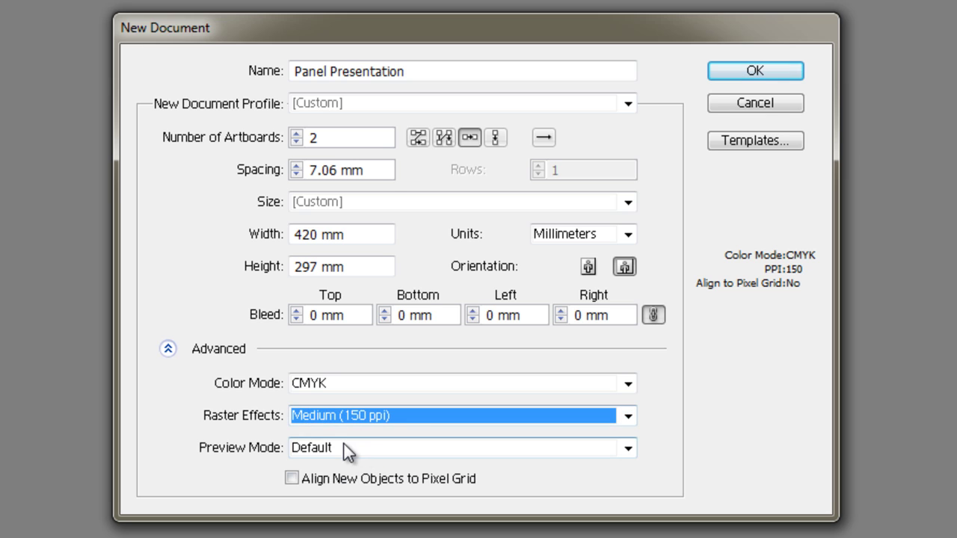
- Keep Default preview mode and create the Panel Presentation document
{"action": "left_click", "coordinate": [344, 446]}
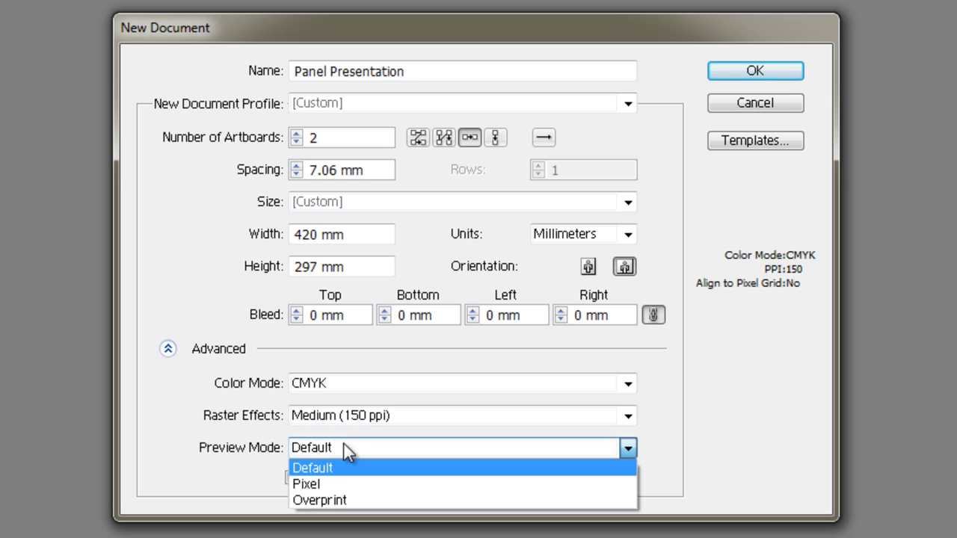
{"action": "left_click", "coordinate": [344, 446]}
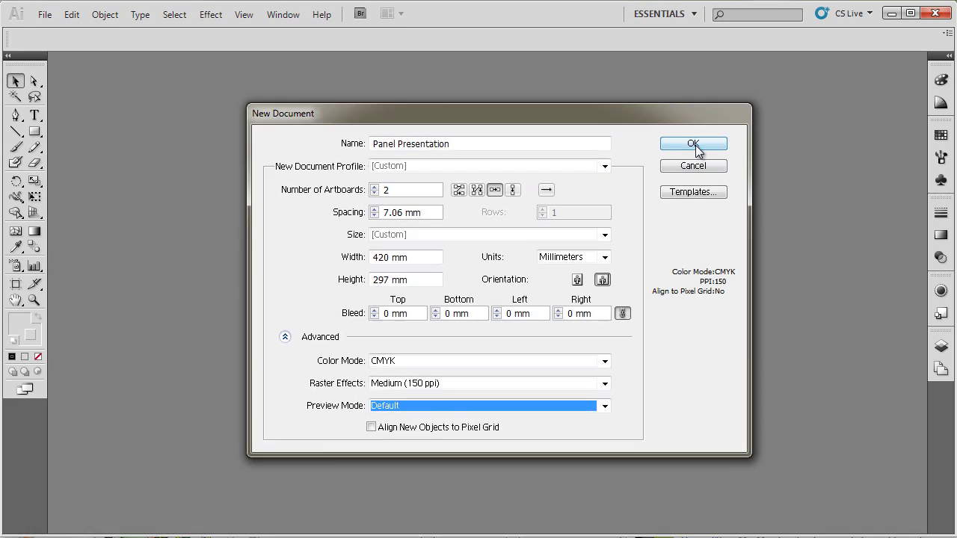
{"action": "left_click", "coordinate": [694, 145]}
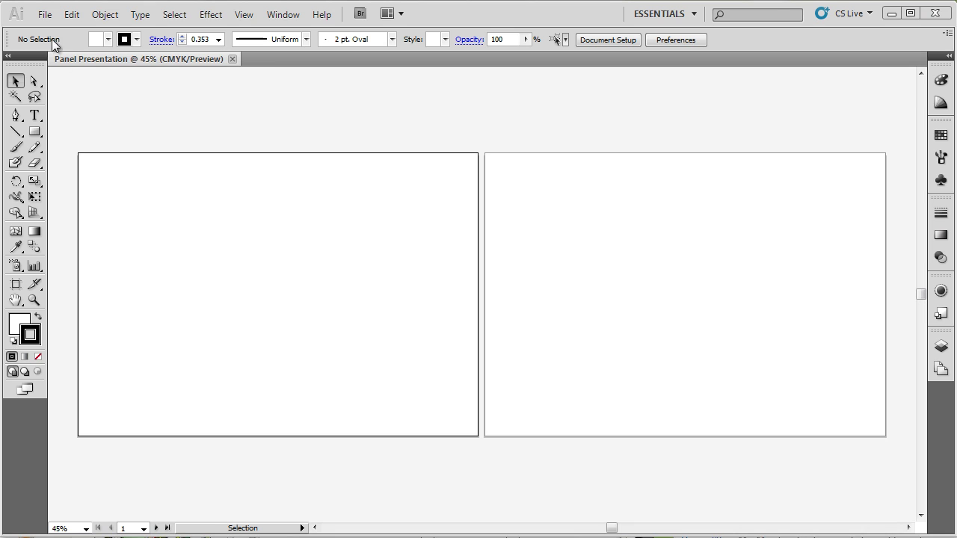
- Start another new document, Untitled-3, with the previous A3 CMYK settings
{"action": "left_click", "coordinate": [45, 16]}
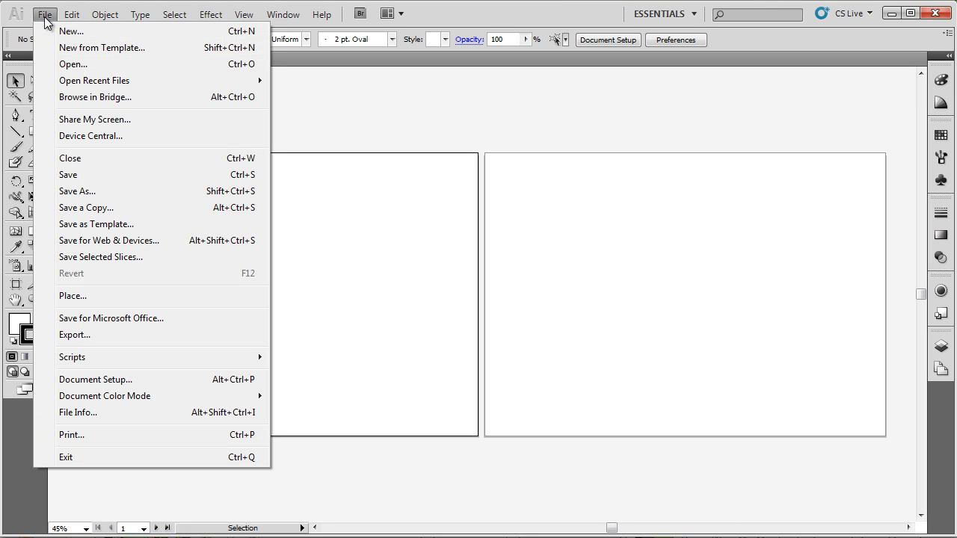
{"action": "left_click", "coordinate": [98, 30]}
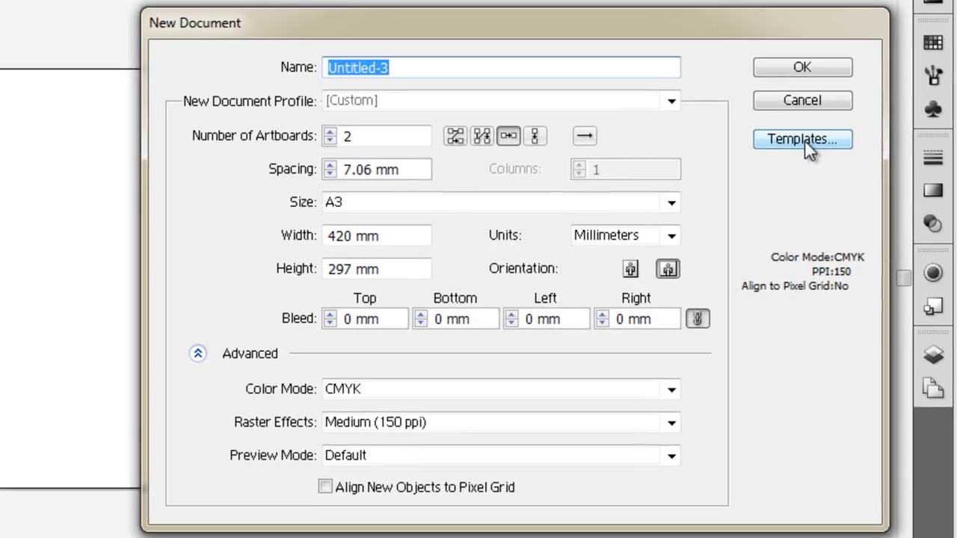
- Create Untitled-3 from the J_Resume template under Japanese Templates > Marketing
{"action": "left_click", "coordinate": [854, 202]}
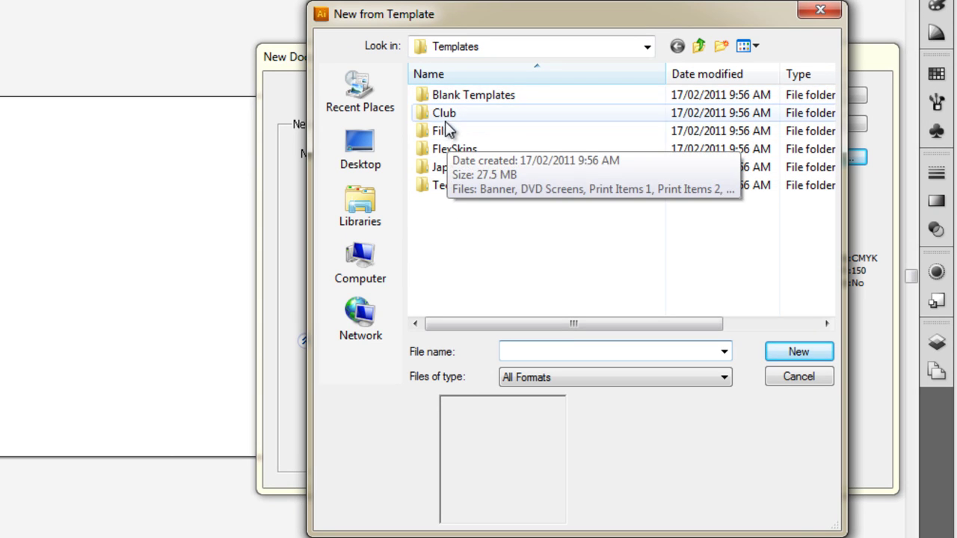
{"action": "double_click", "coordinate": [456, 170]}
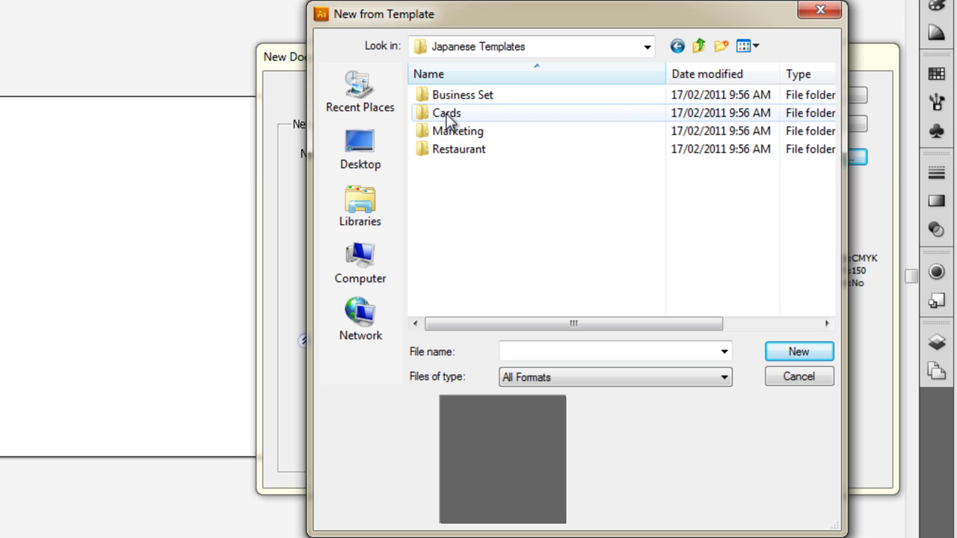
{"action": "double_click", "coordinate": [440, 139]}
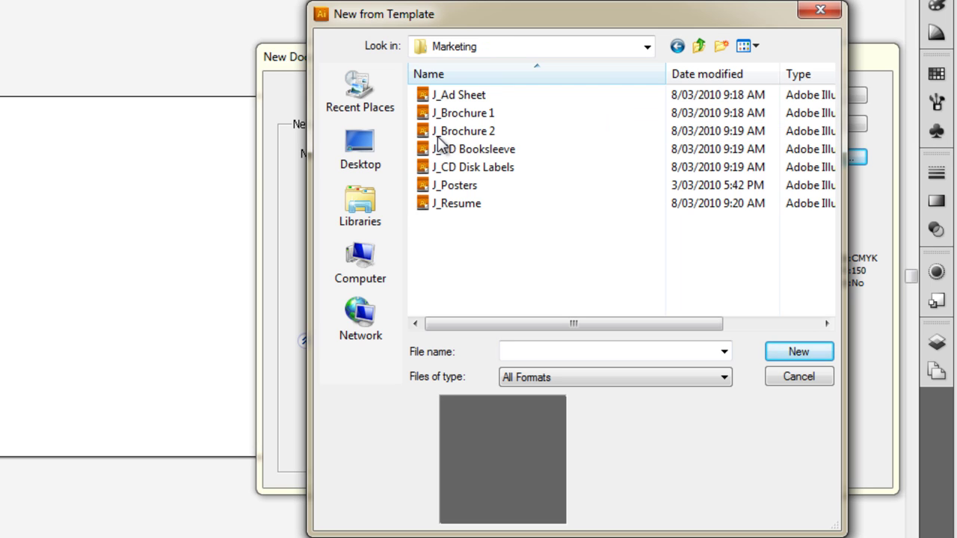
{"action": "left_click", "coordinate": [453, 187]}
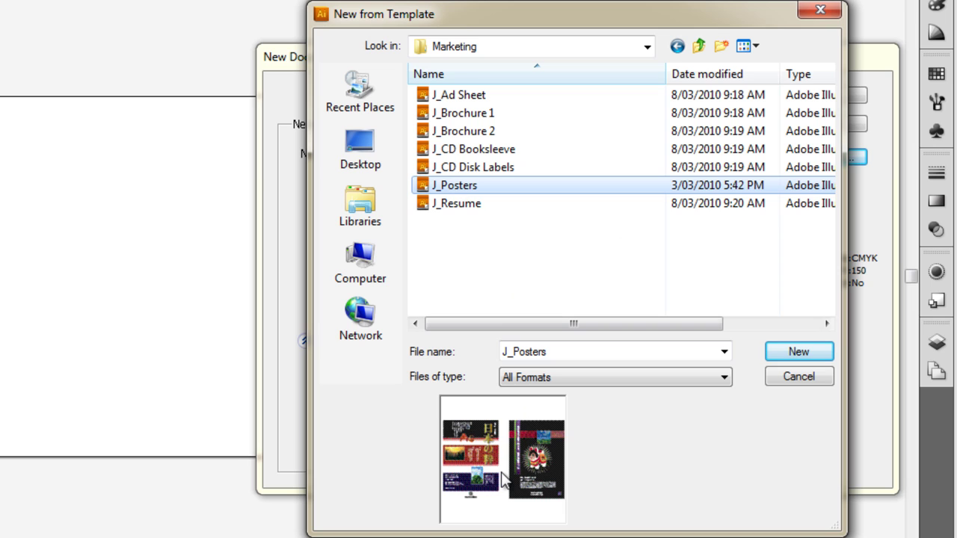
{"action": "left_click", "coordinate": [483, 205]}
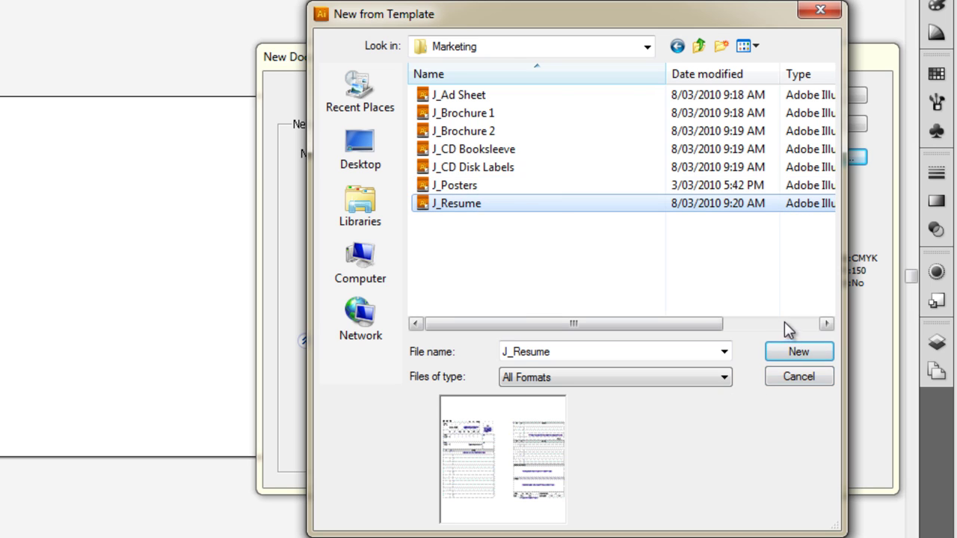
{"action": "left_click", "coordinate": [785, 358]}
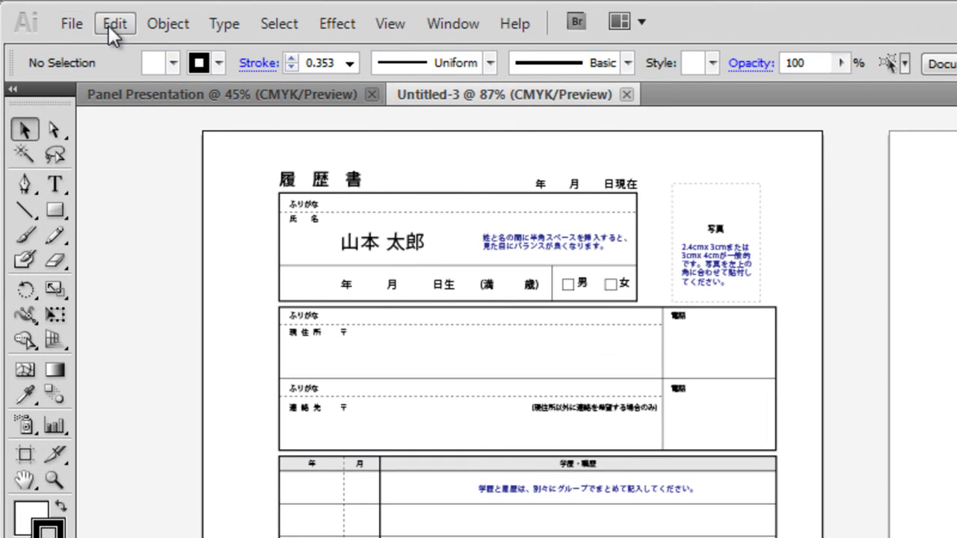
- Show the File menu over the Untitled-3 résumé document
{"action": "left_click", "coordinate": [64, 27]}
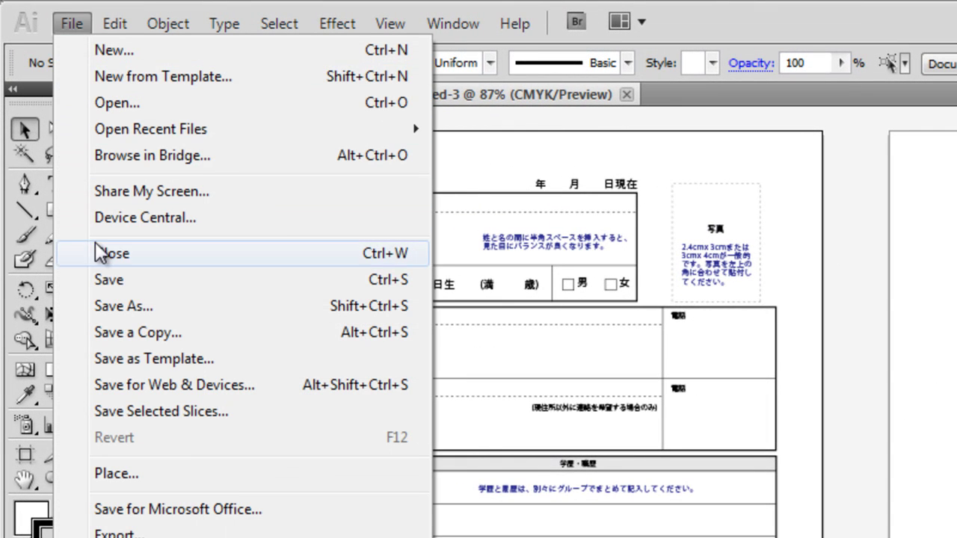